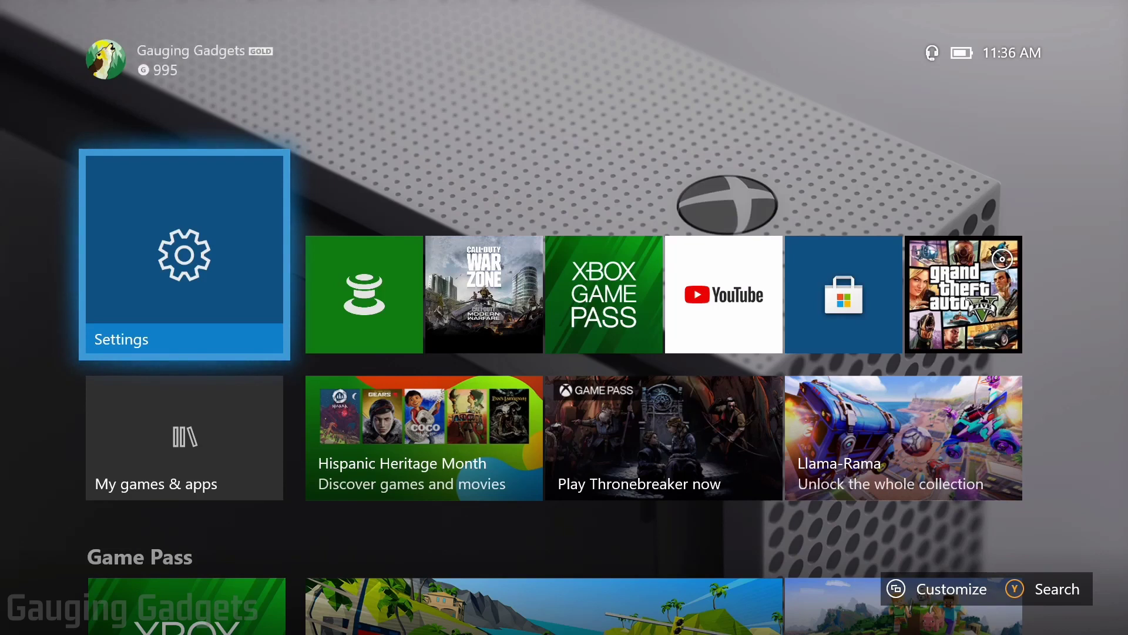
Step: Open console Settings from the guide's Profile & system section
key(super)
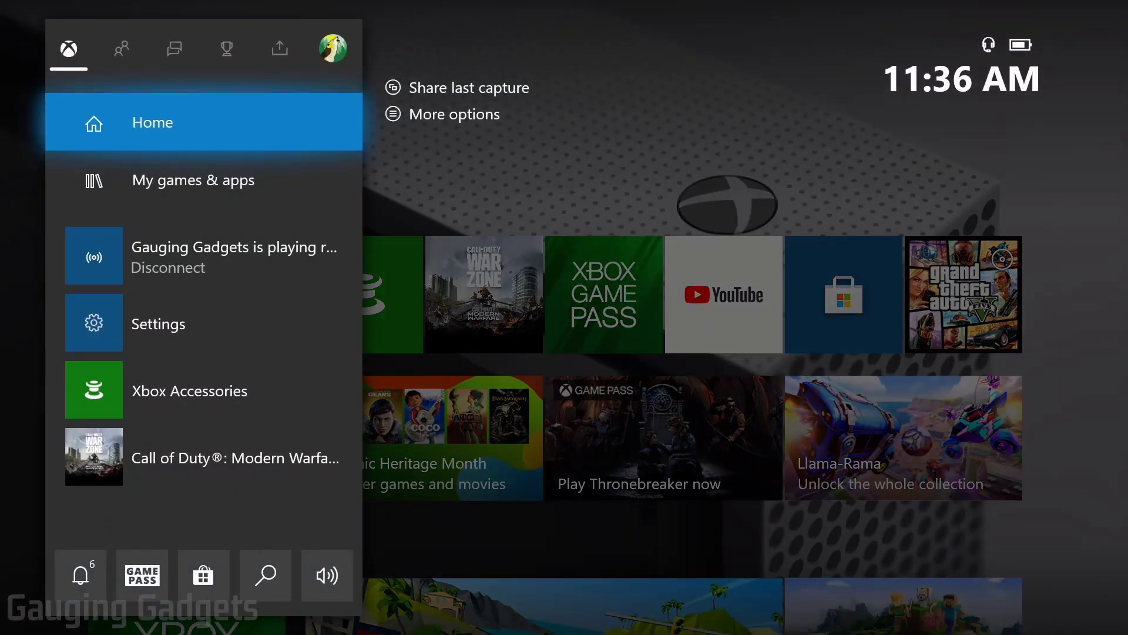
key(Right)
key(Right)
key(Right)
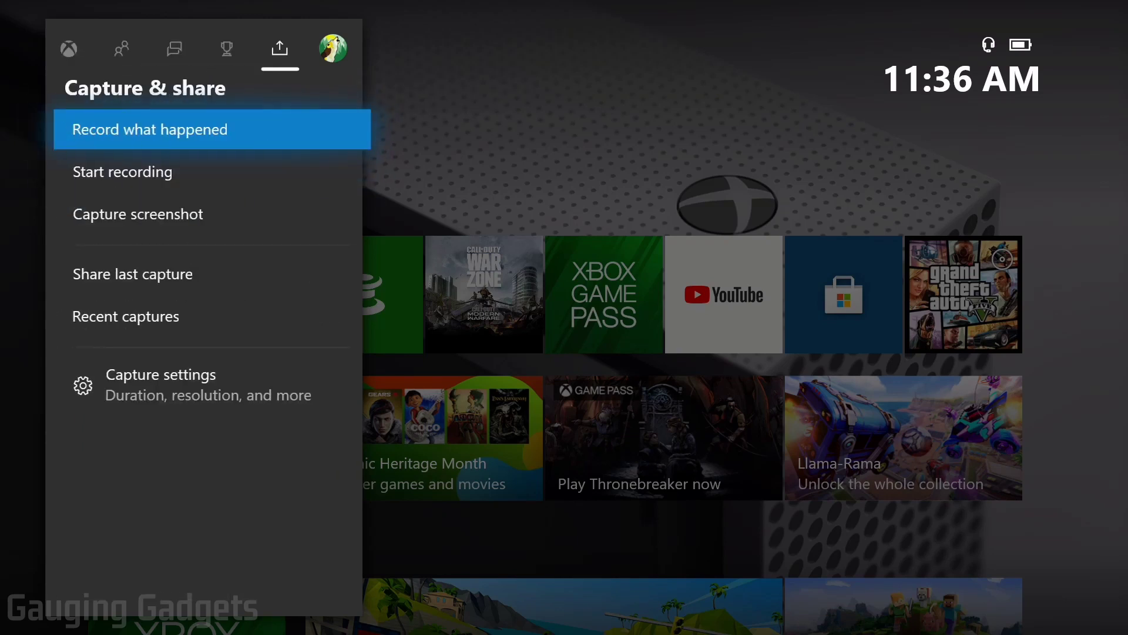
key(Down)
key(Down)
key(Down)
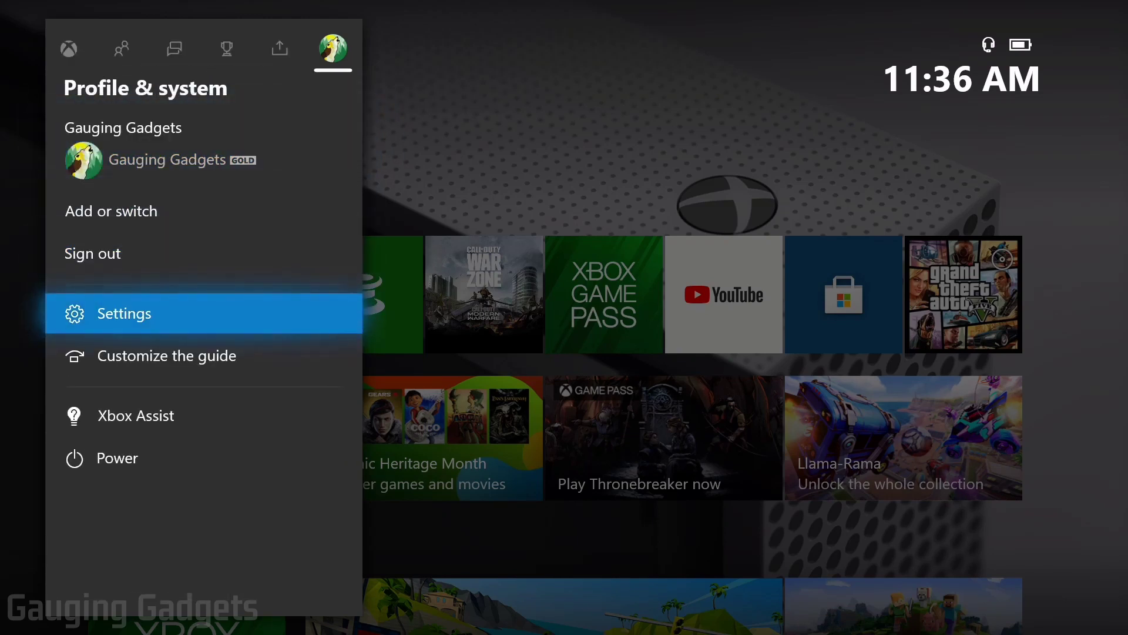
key(Return)
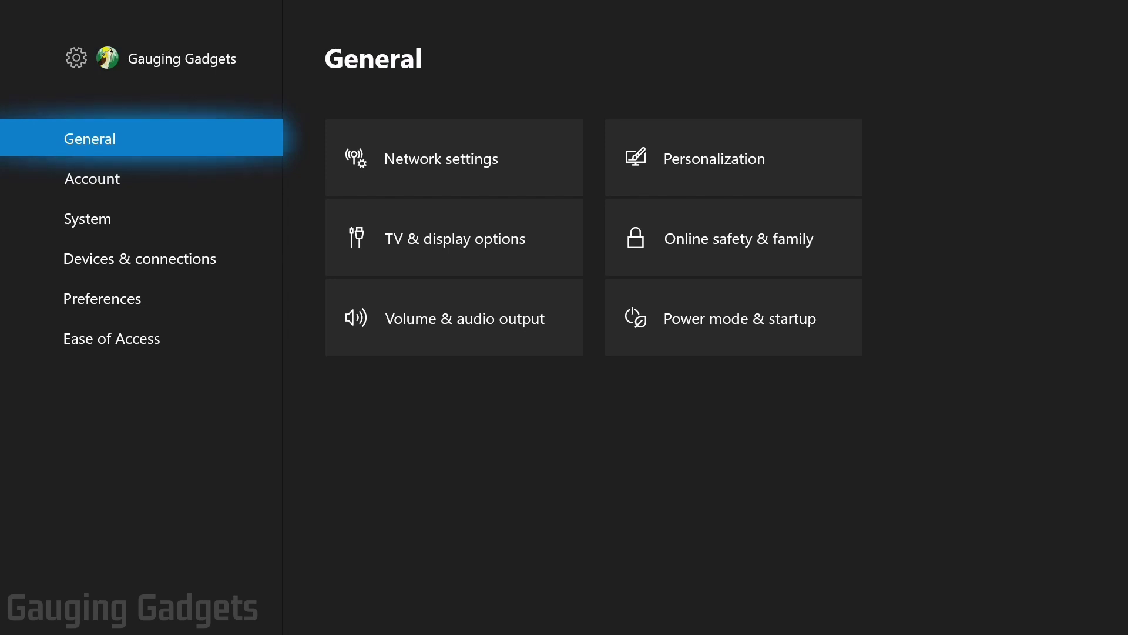
Step: Open the wireless controller's details under Devices & connections > Accessories, showing firmware 3.1.1221.0
key(Down)
key(Down)
key(Down)
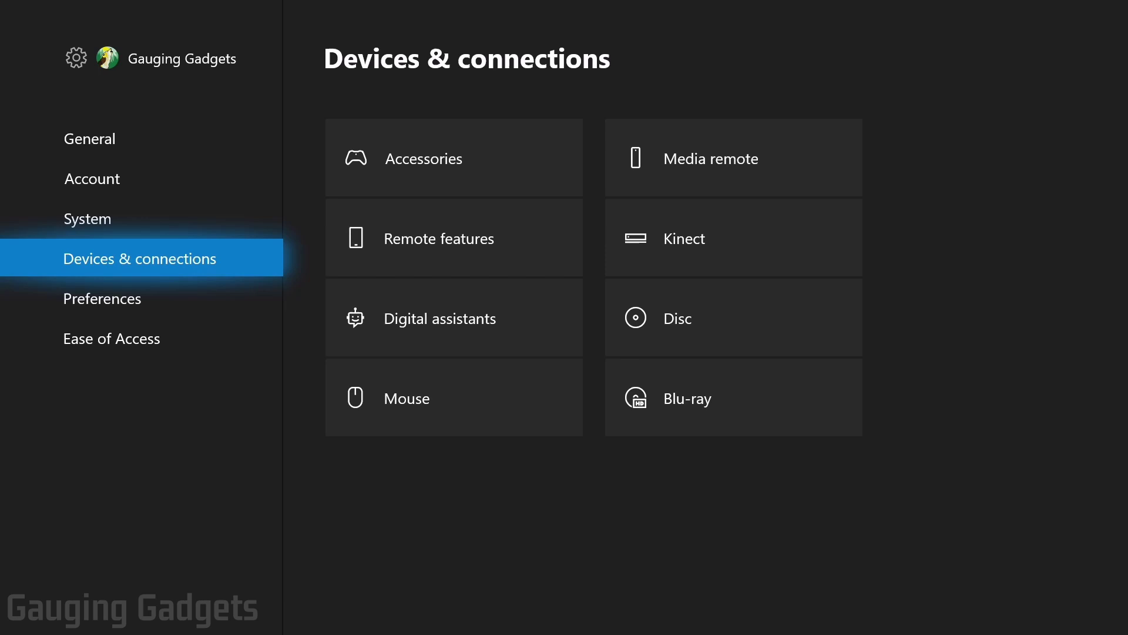
key(Right)
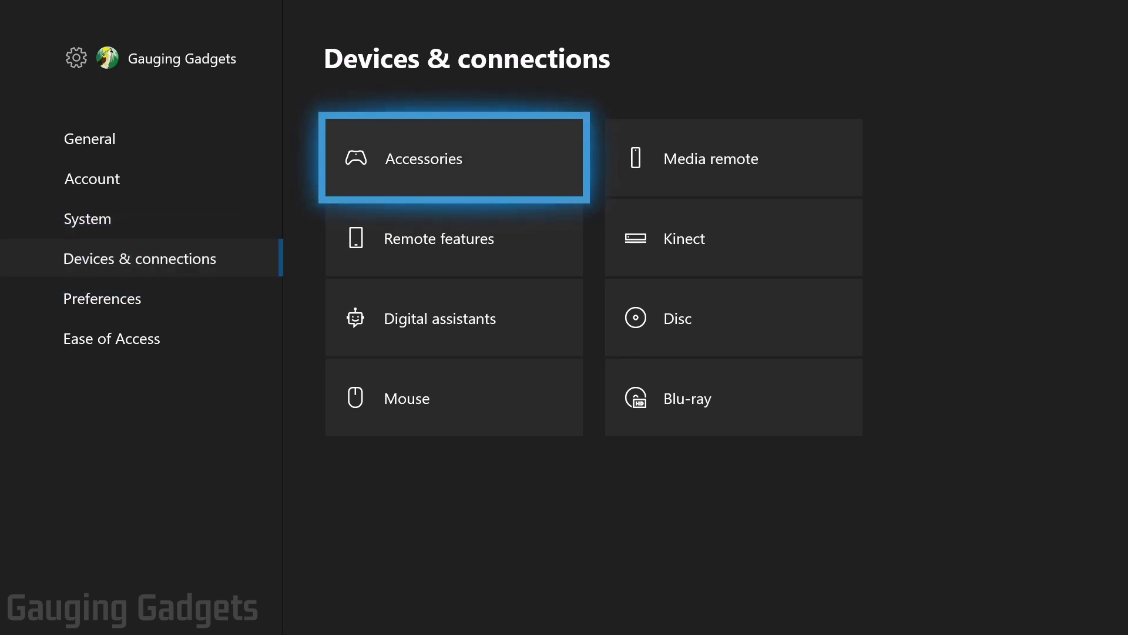
key(Return)
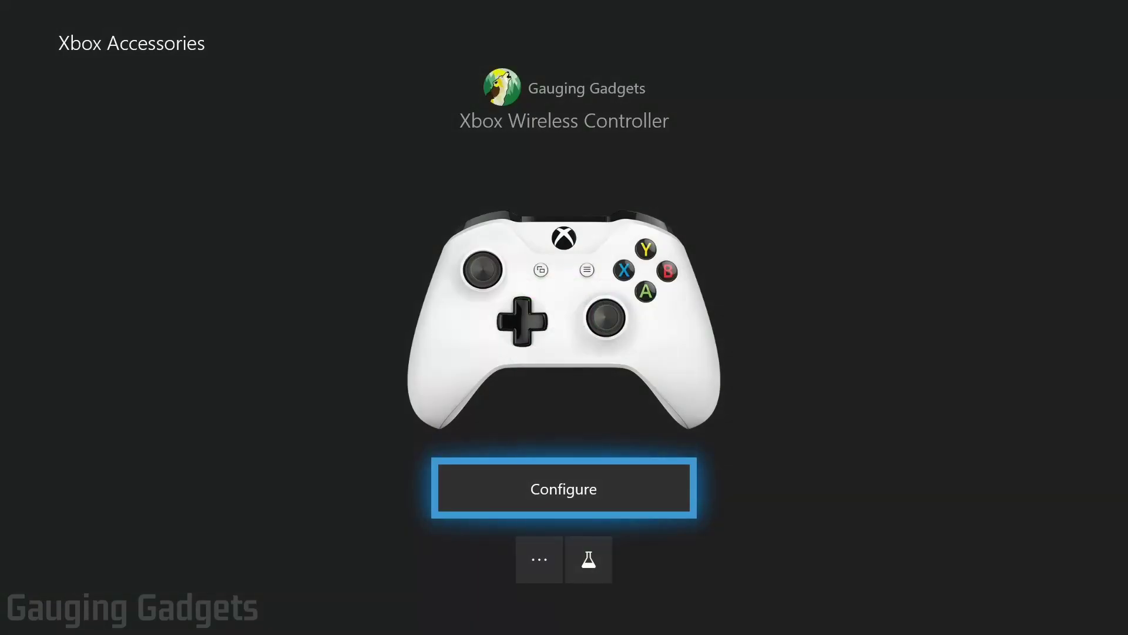
key(Down)
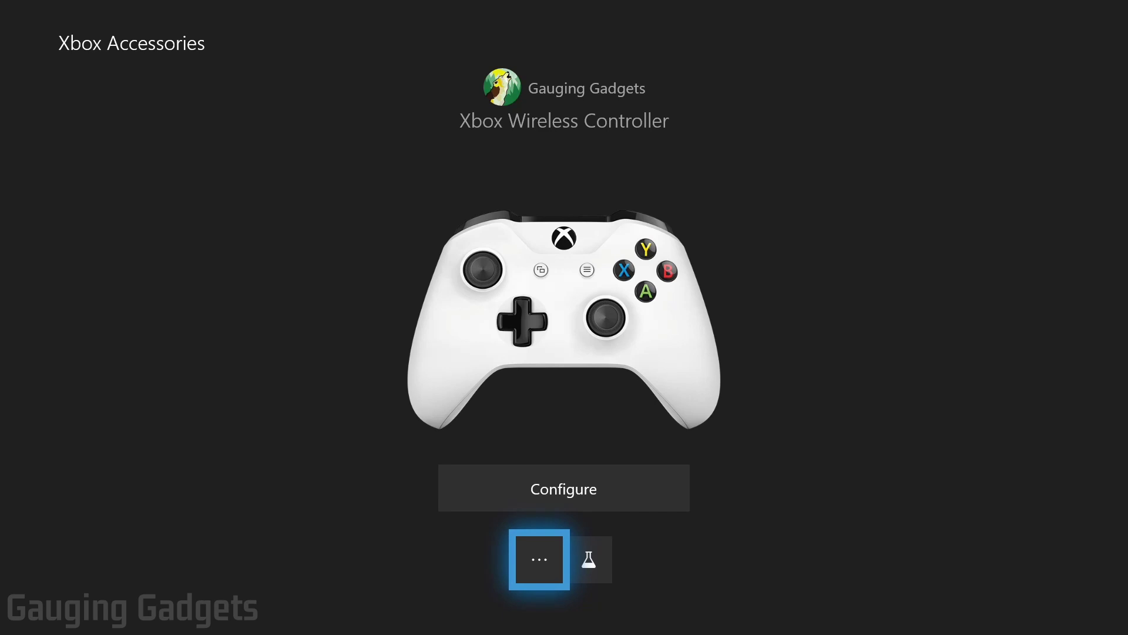
key(Return)
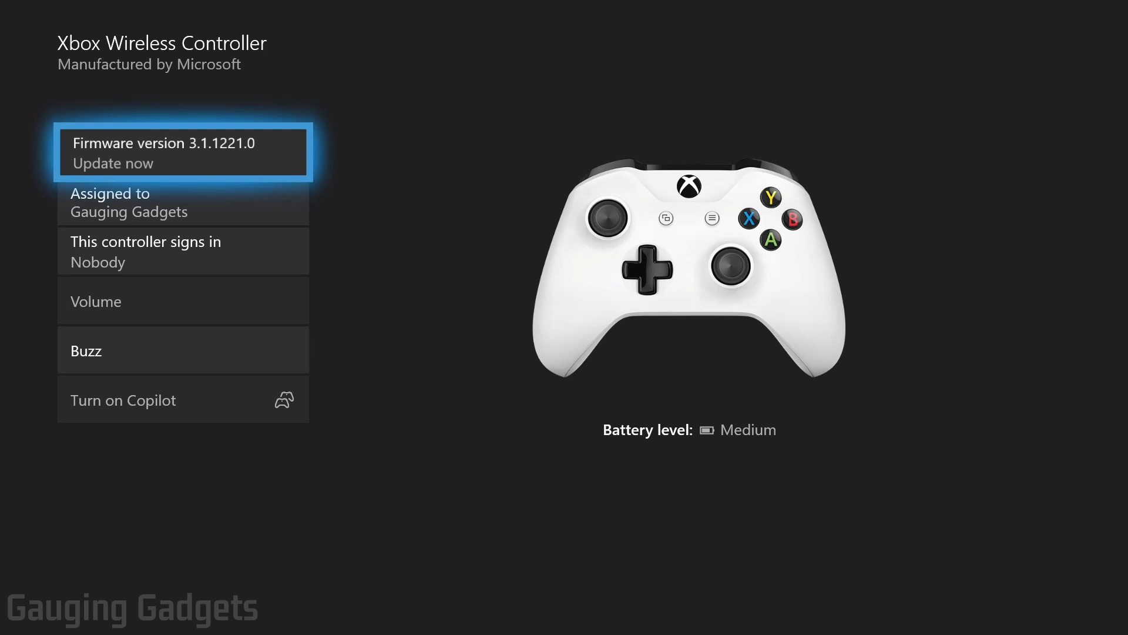
Step: Update the controller firmware until it reports Updated!, then return to Devices & connections
key(Return)
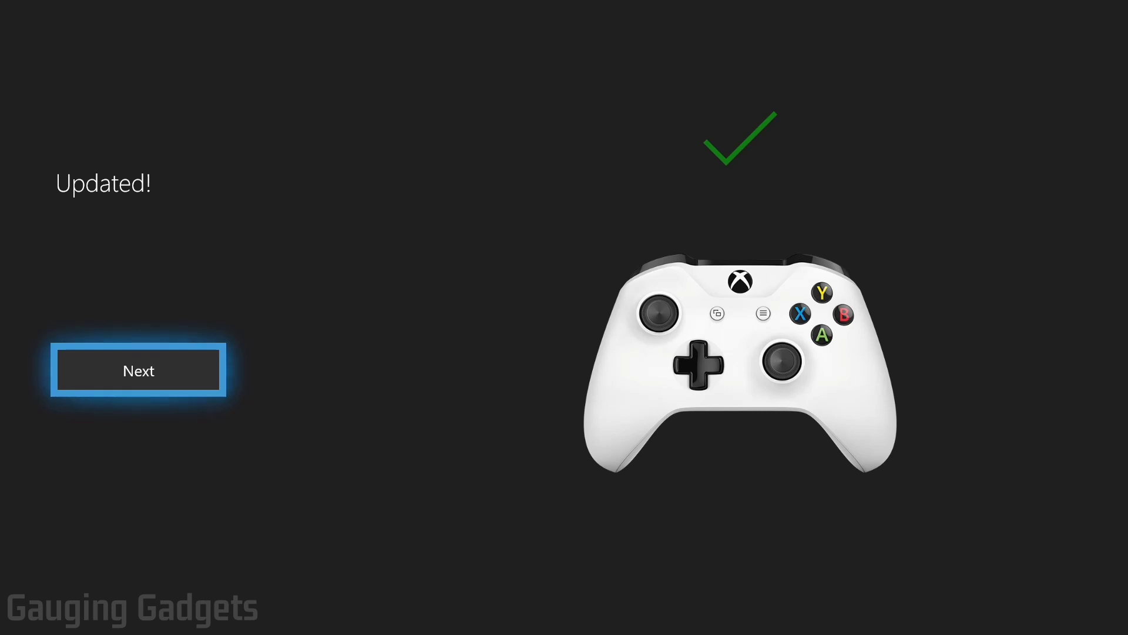
key(Return)
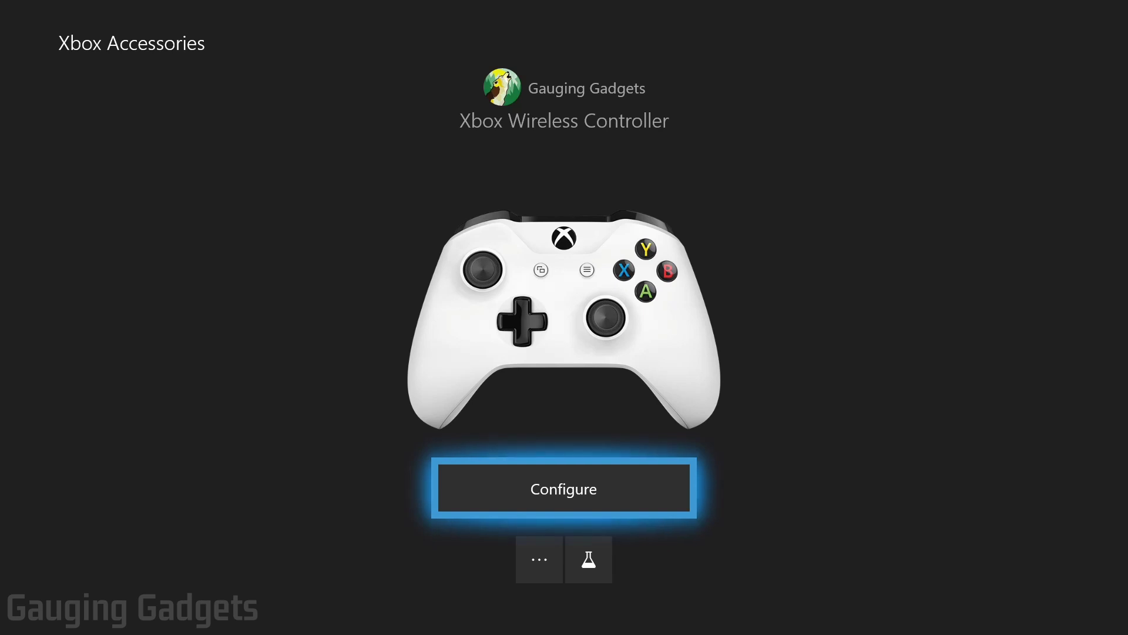
key(Escape)
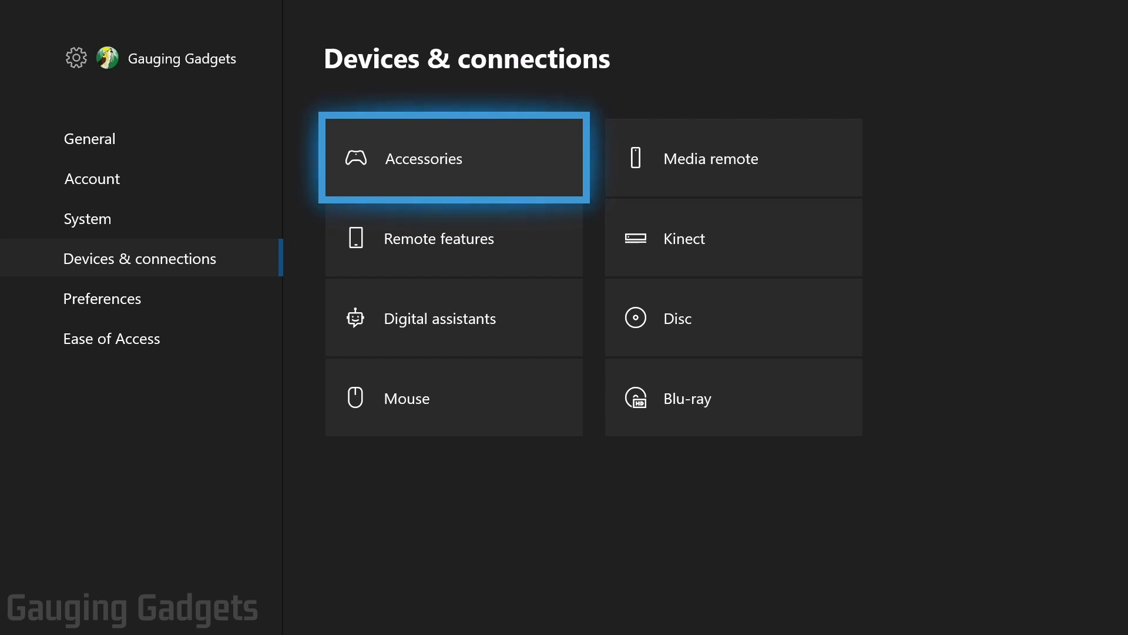
Step: Go back to General settings and open the Volume & audio output page
key(Left)
key(Up)
key(Up)
key(Up)
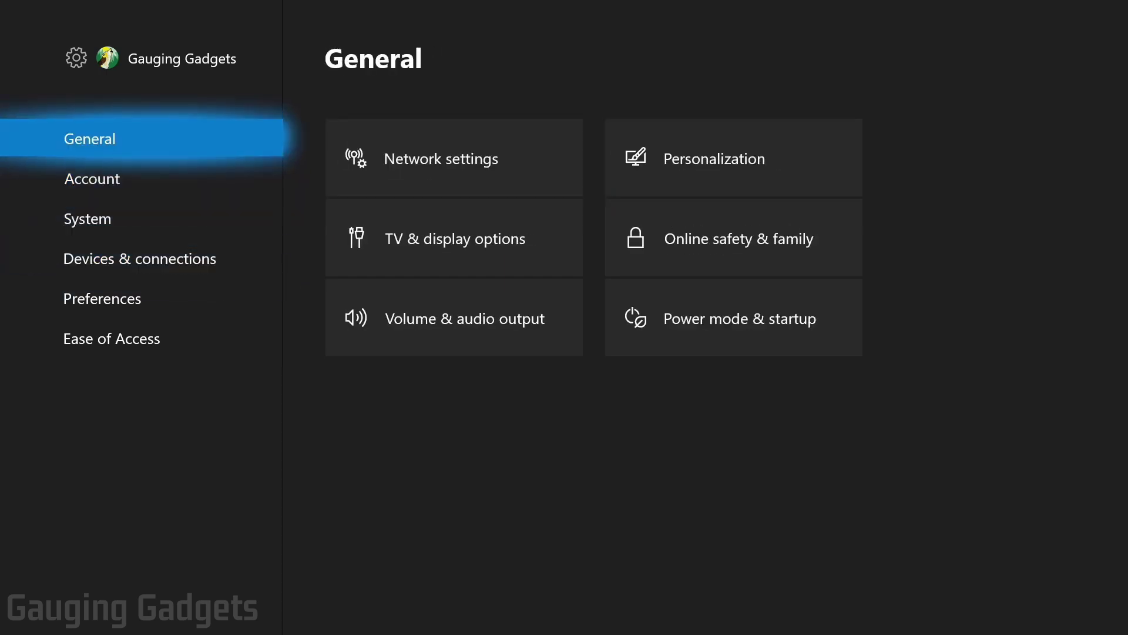
key(Right)
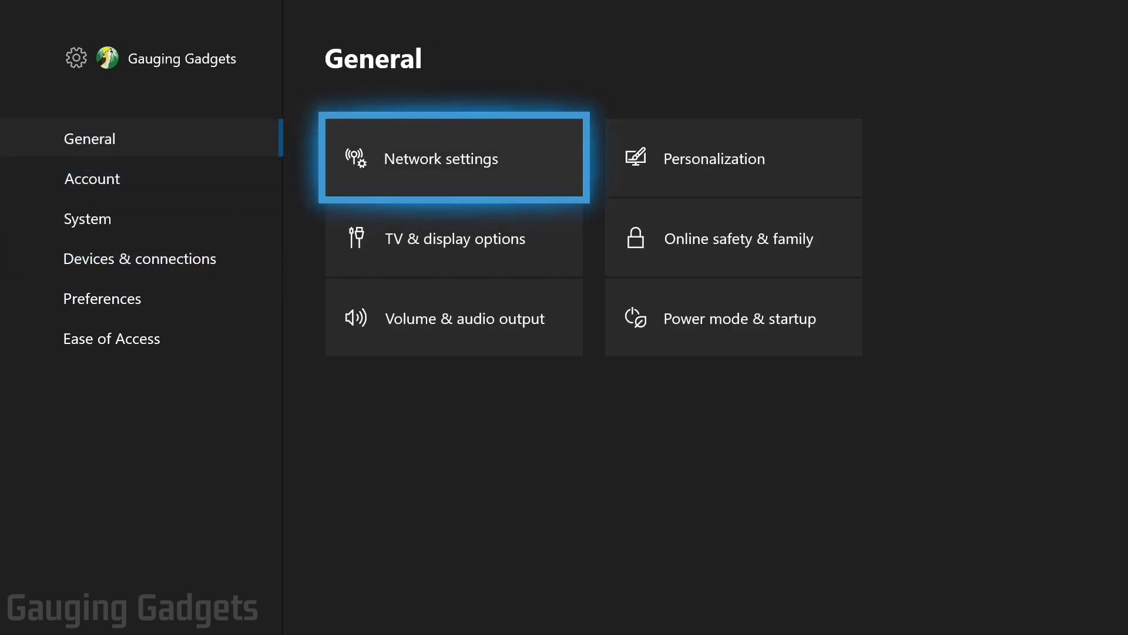
key(Down)
key(Down)
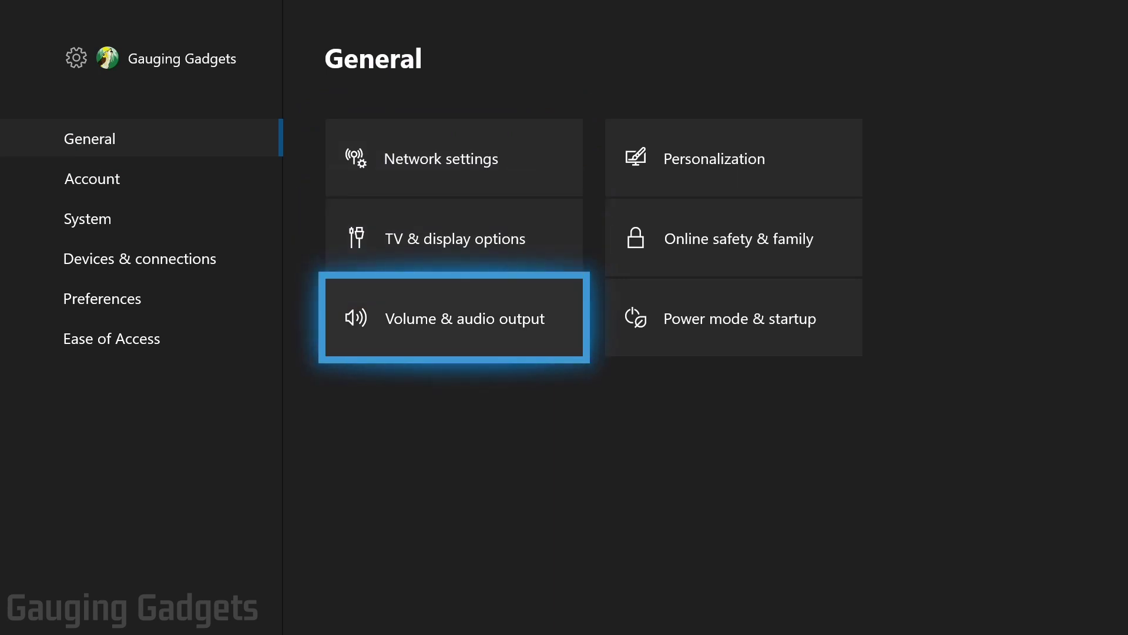
key(Return)
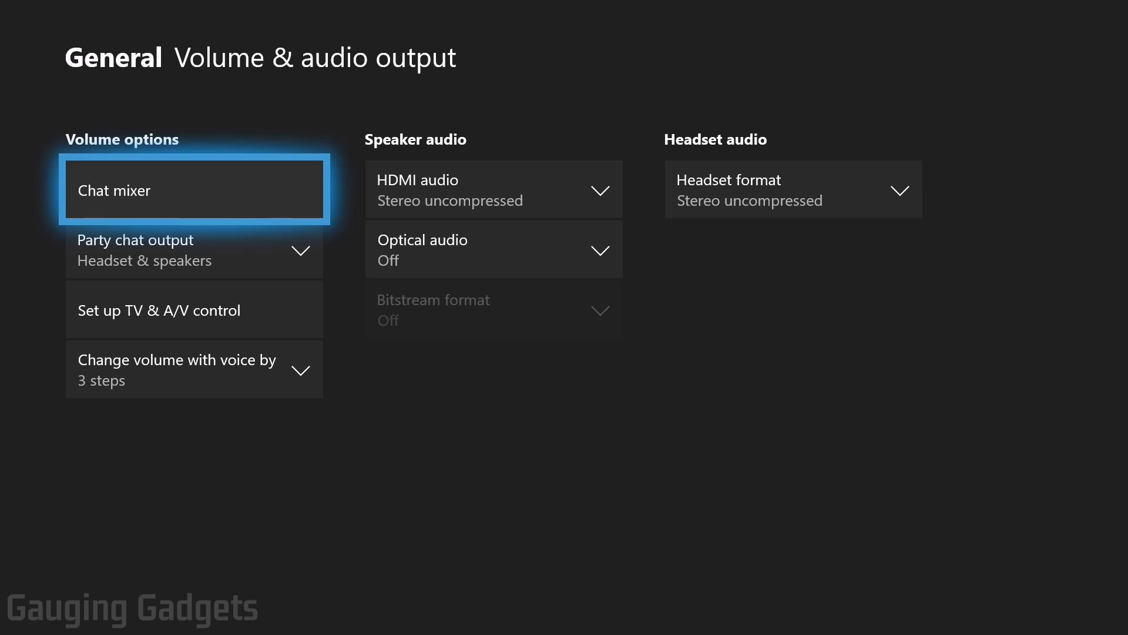
Step: Choose Headset & speakers in the Party chat output list and confirm it
key(Down)
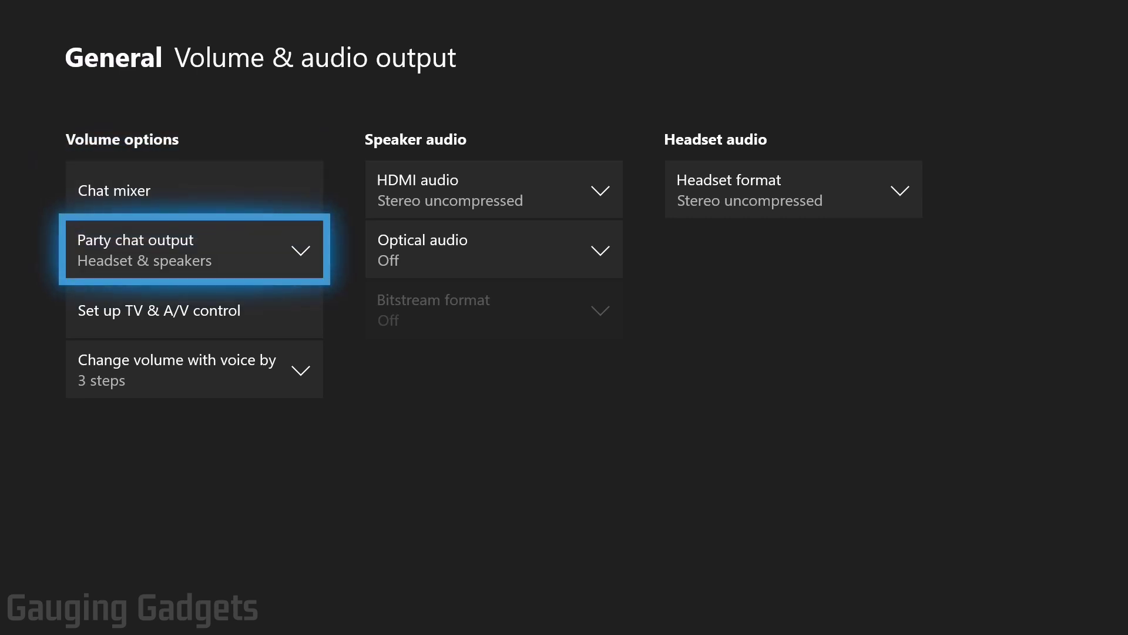
key(Return)
key(Up)
key(Up)
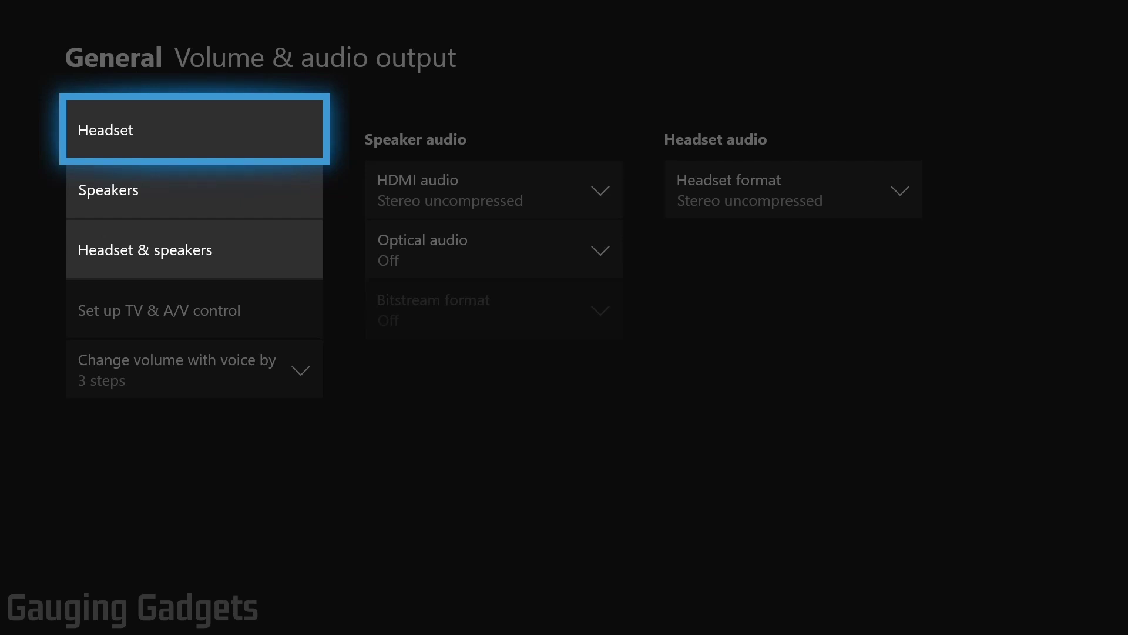
key(Down)
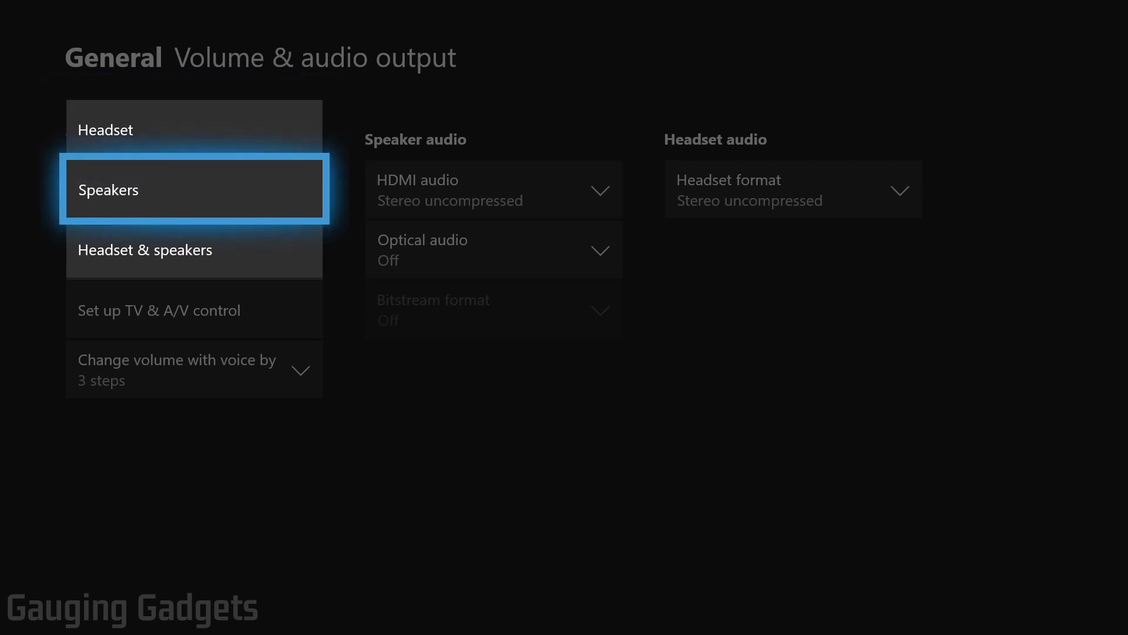
key(Down)
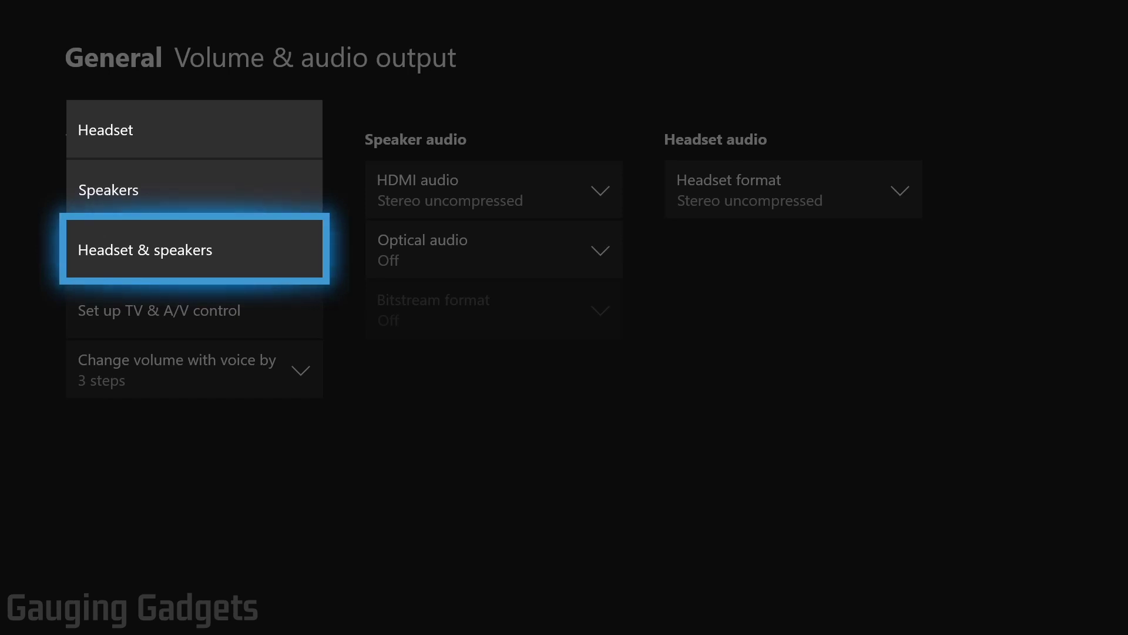
key(Return)
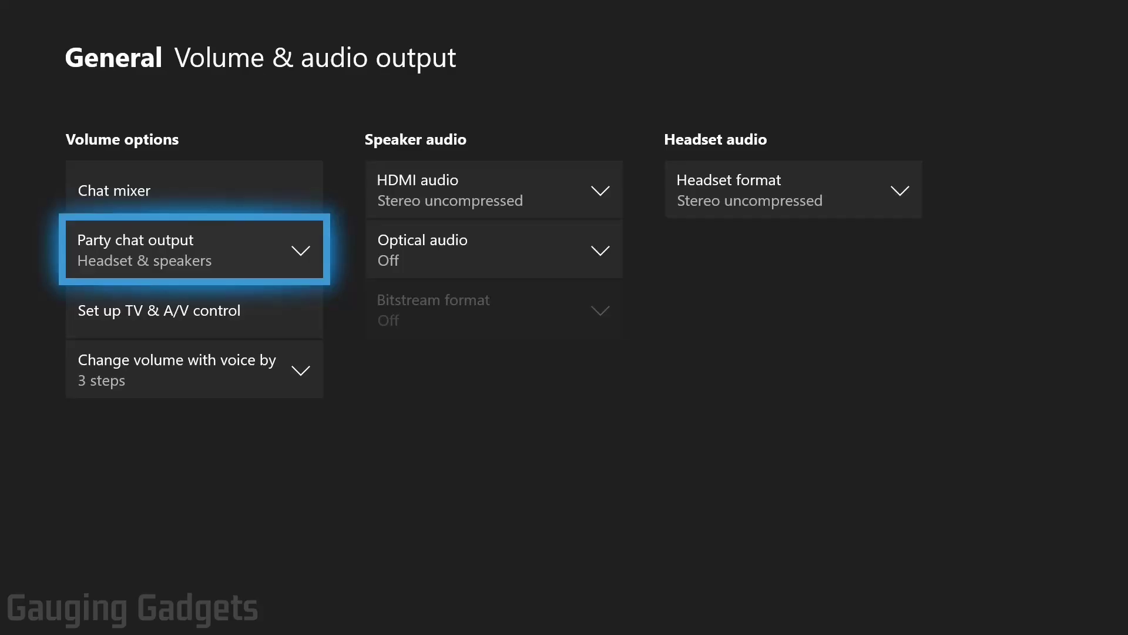
key(Right)
key(Up)
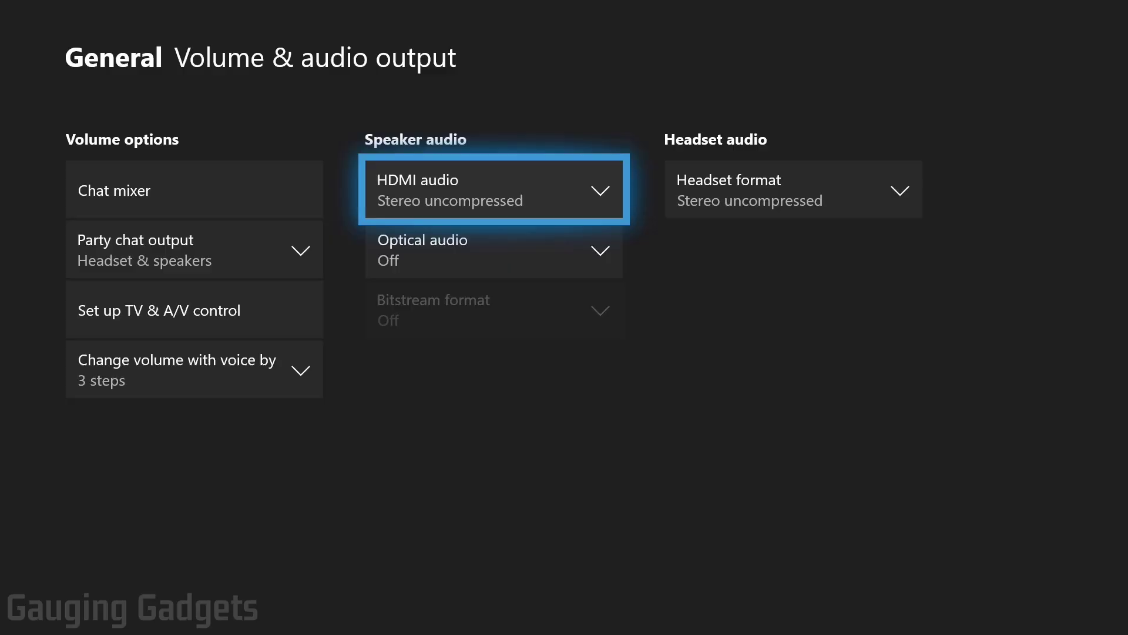
key(Return)
key(Up)
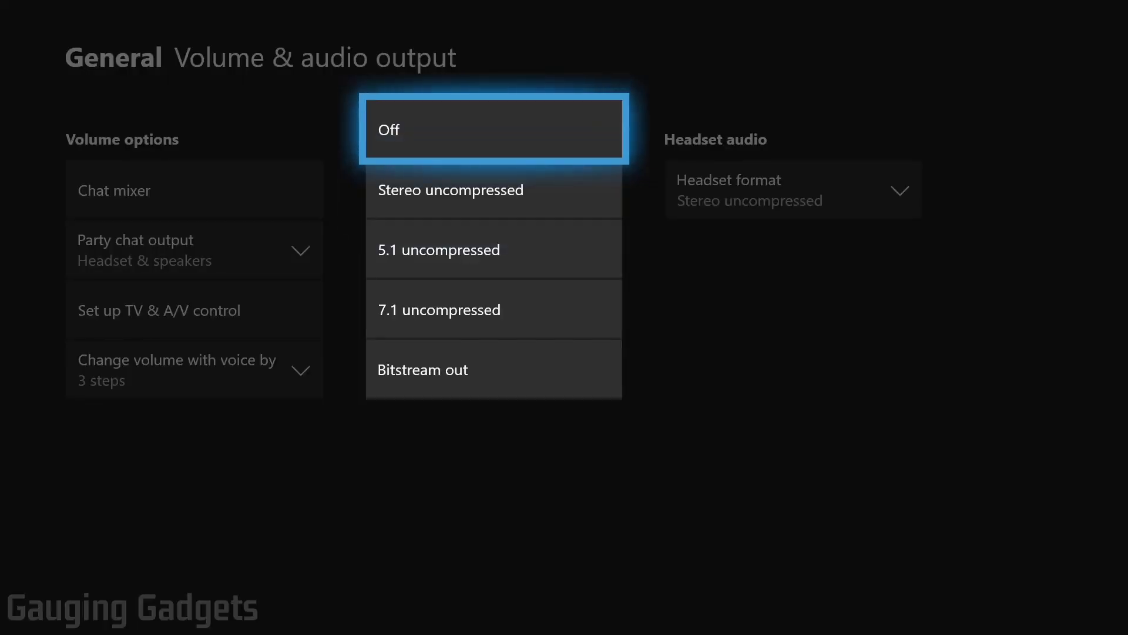
key(Down)
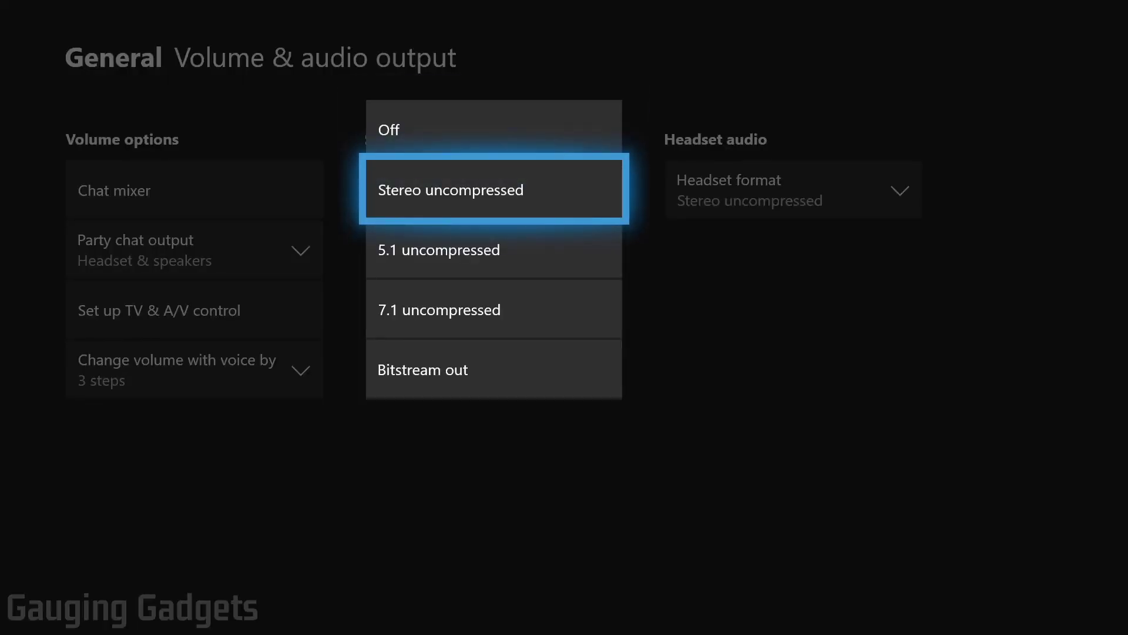
key(Return)
key(Down)
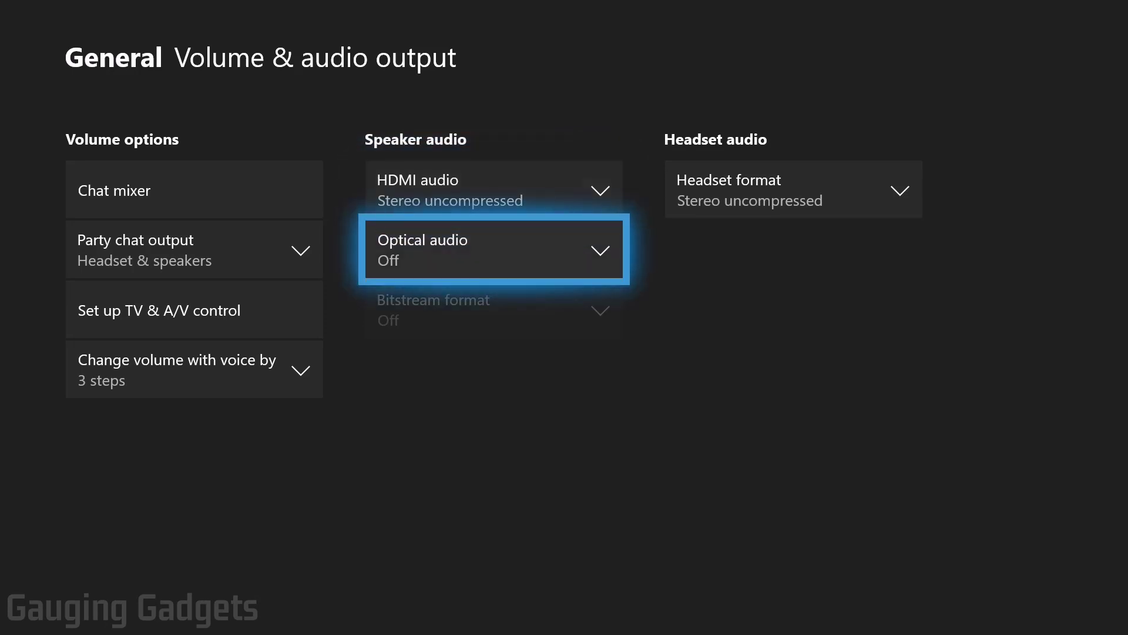
key(Return)
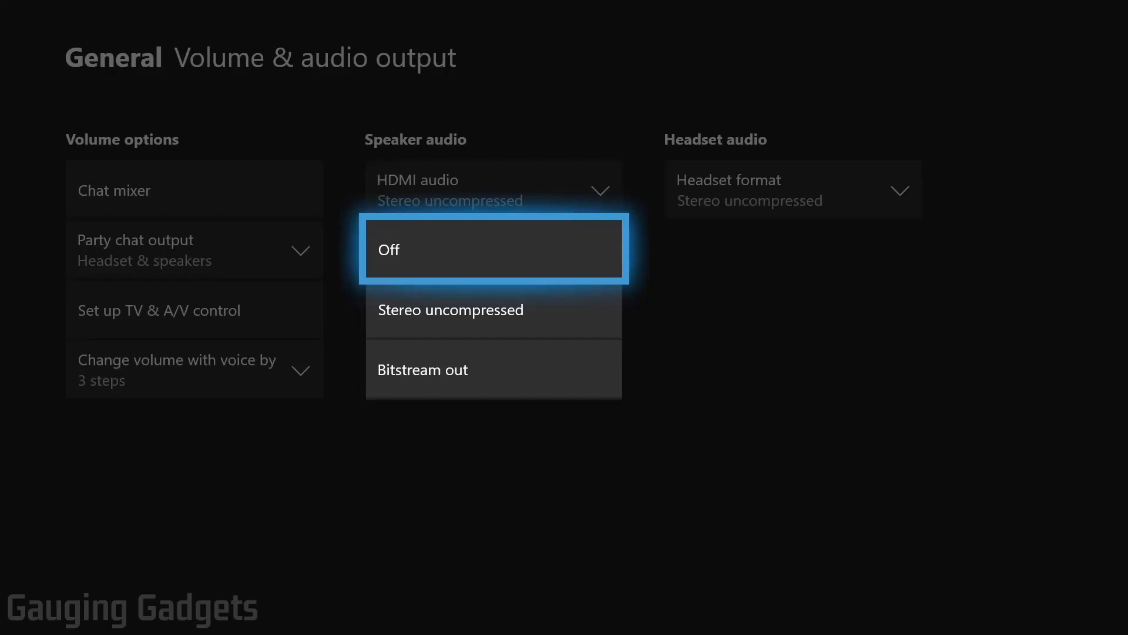
key(Return)
key(Up)
key(Down)
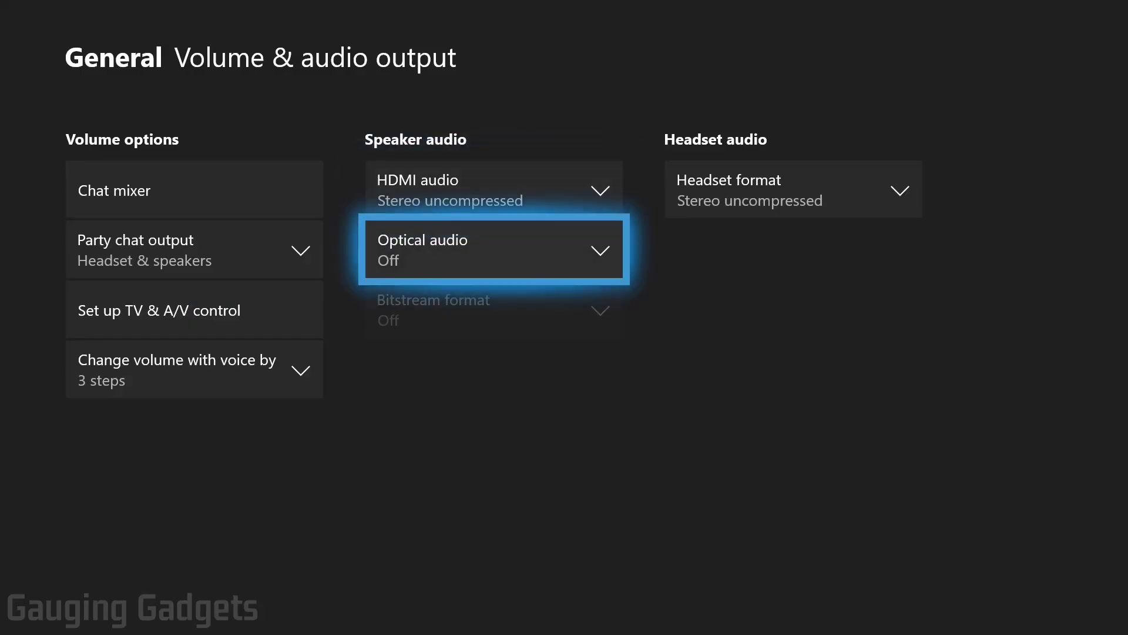
key(Up)
key(Return)
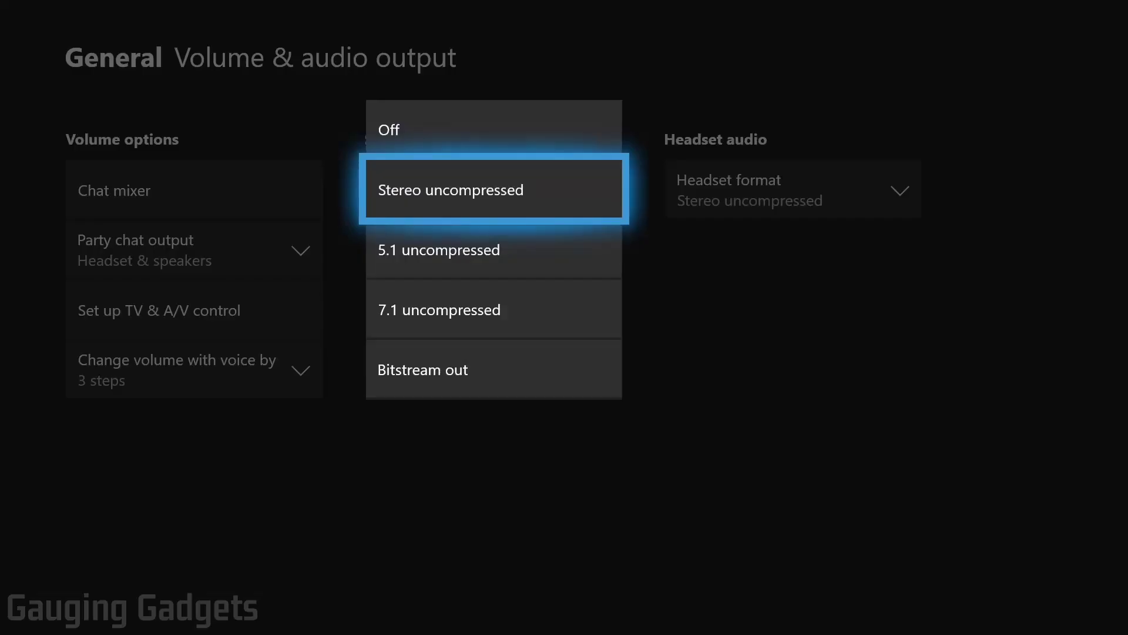
key(Up)
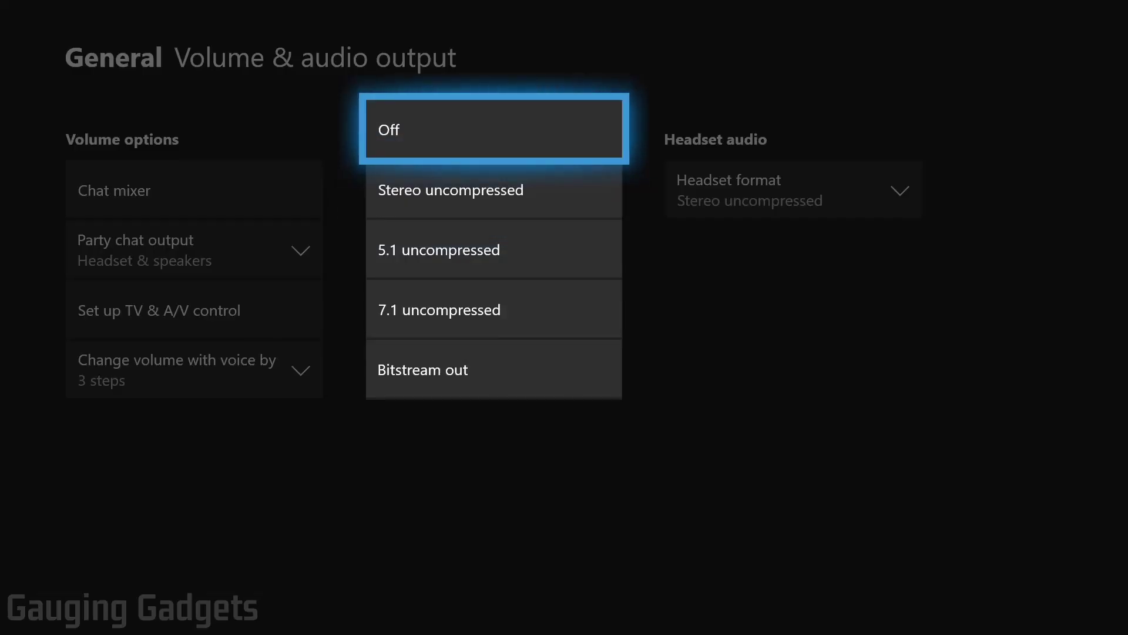
key(Escape)
key(Down)
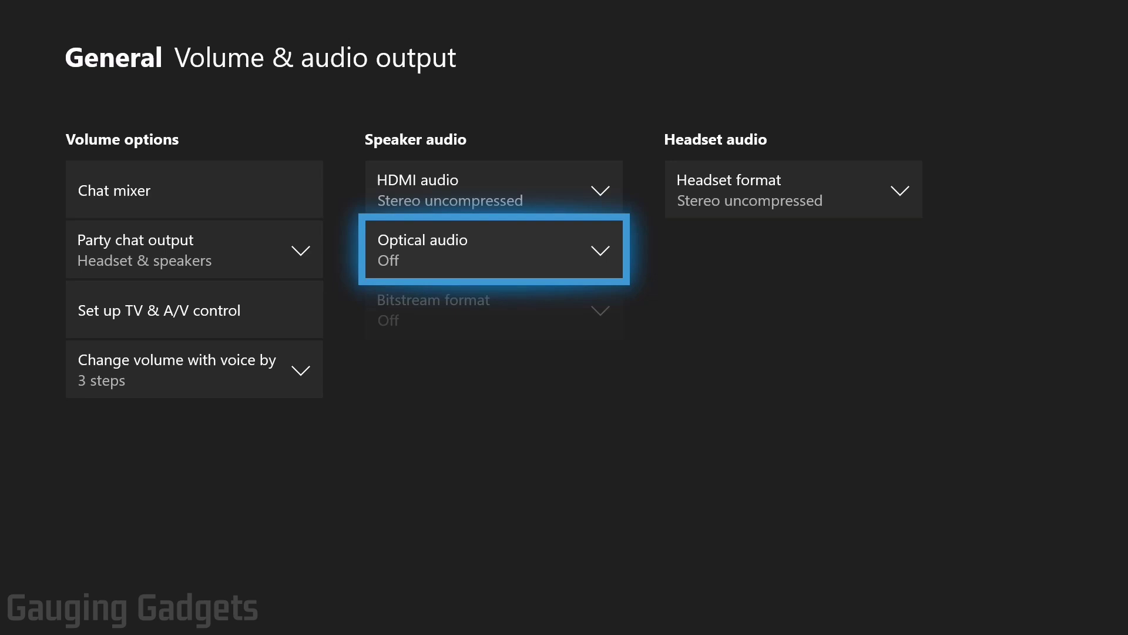
key(Return)
key(Down)
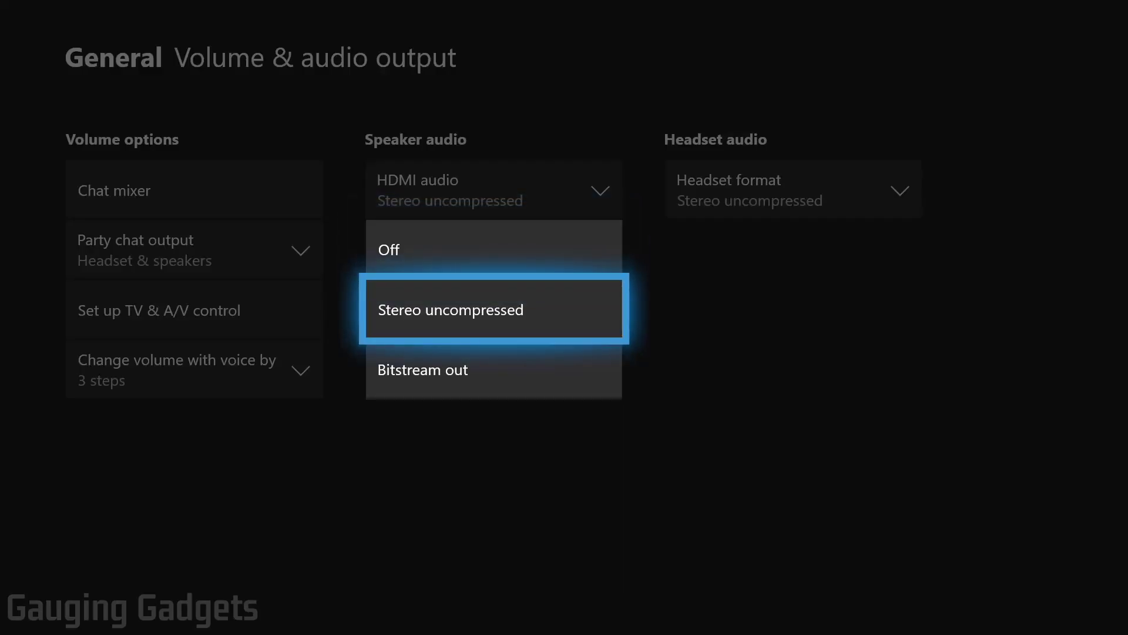
key(Escape)
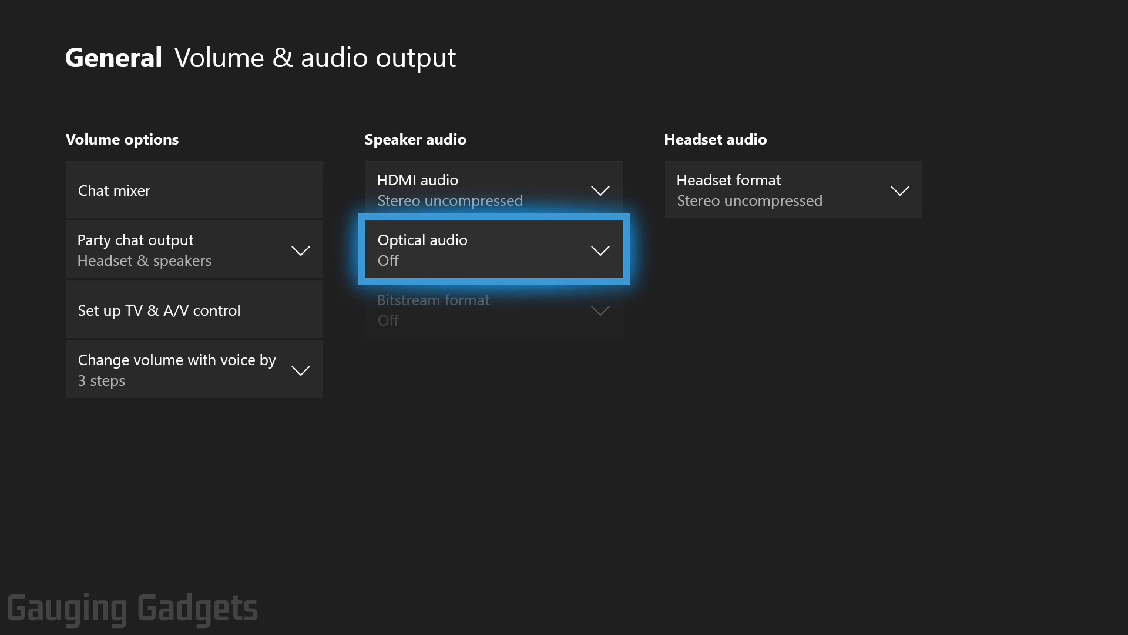
key(Right)
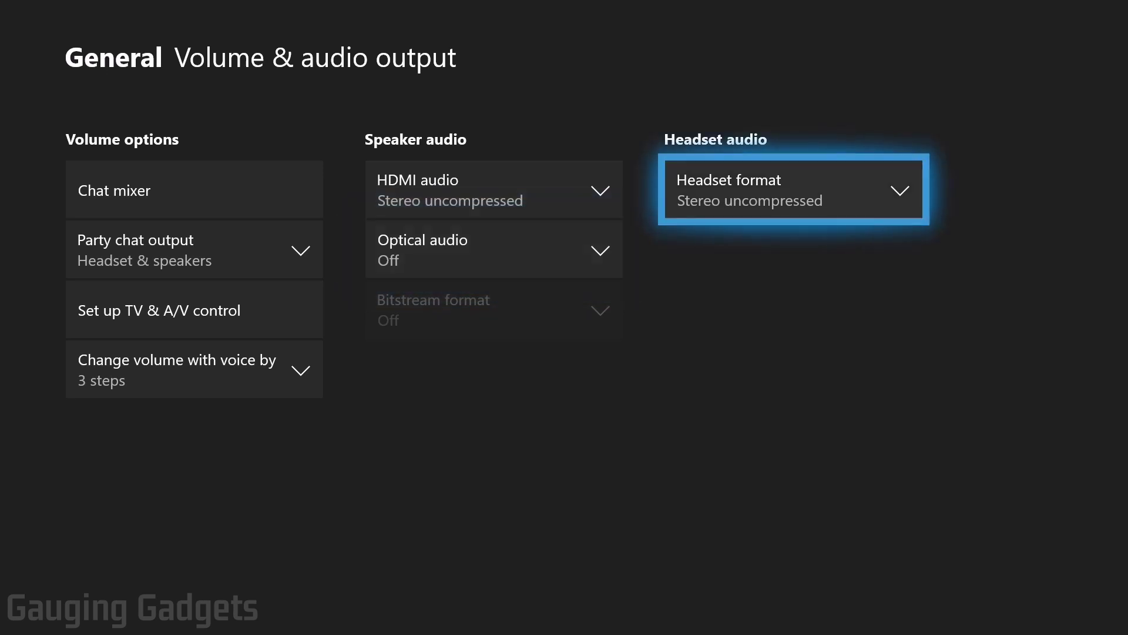
key(Return)
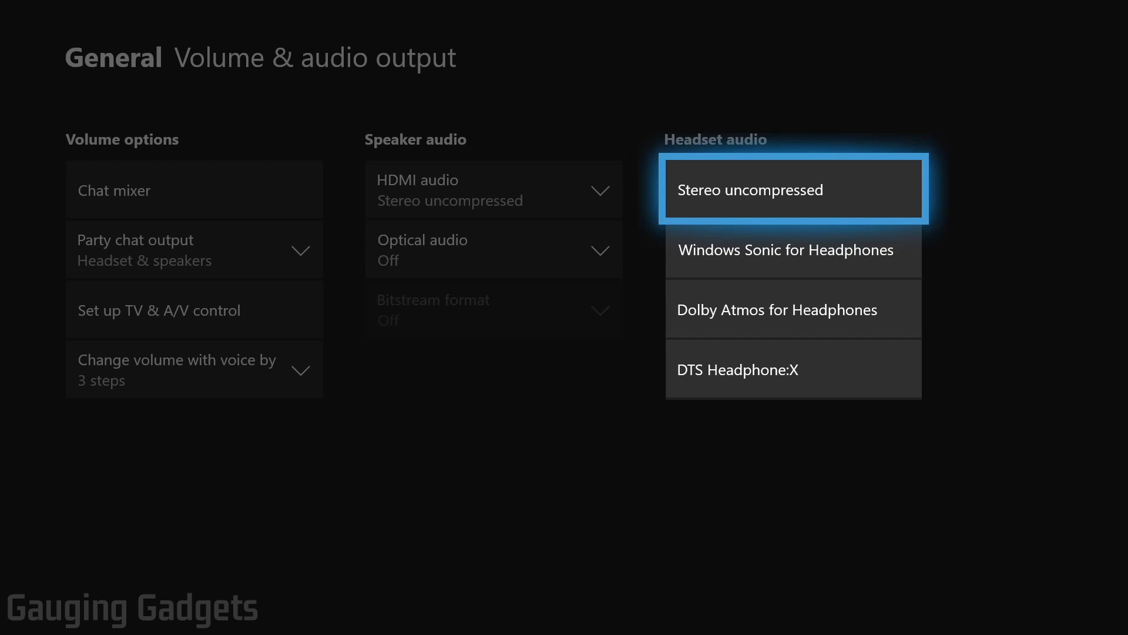
key(Down)
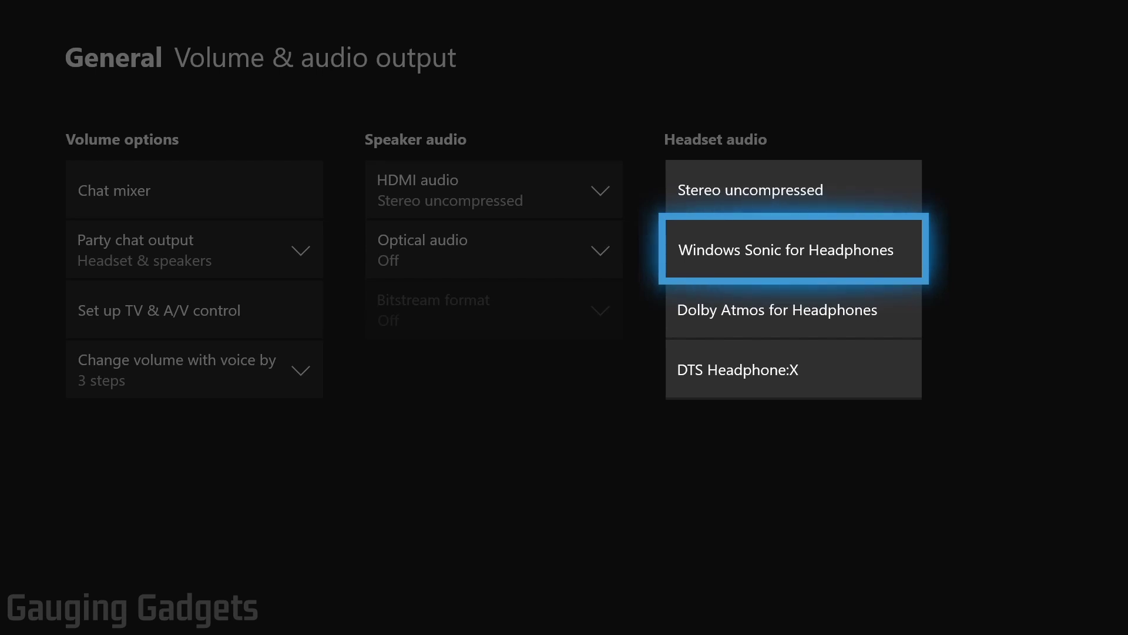
key(Up)
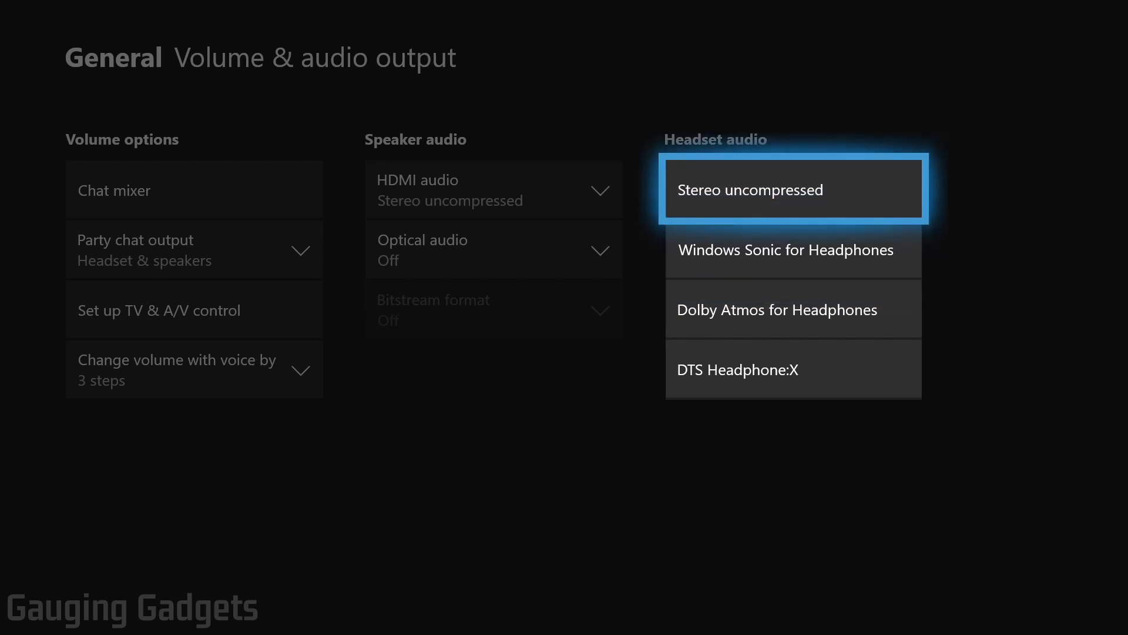
key(Return)
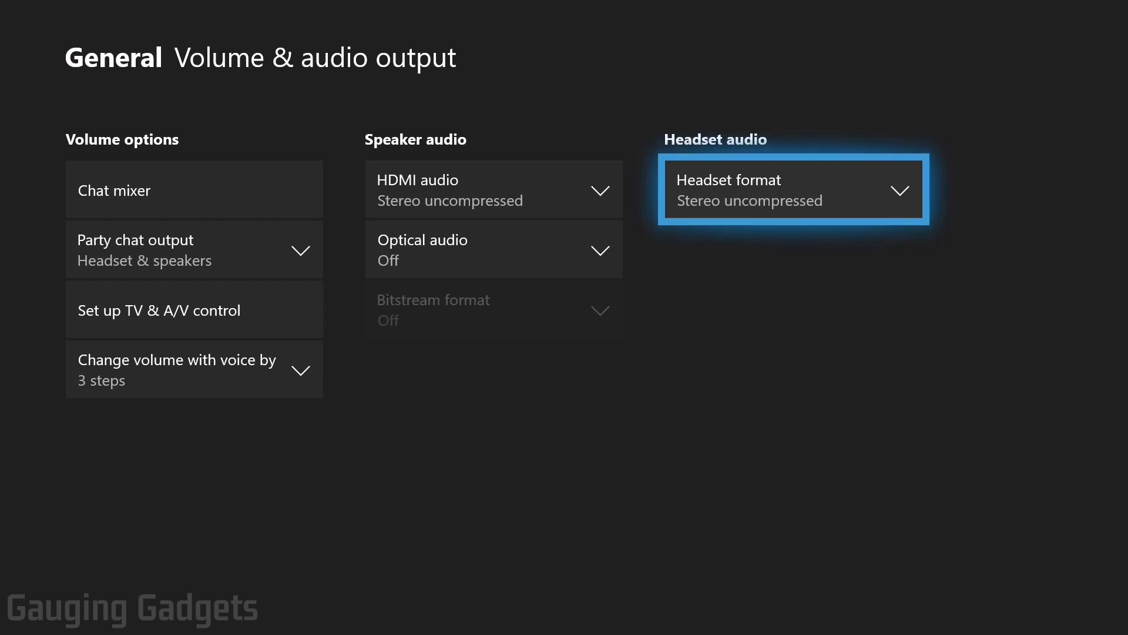
Step: Open the guide's Audio panel with Headset volume, Headset chat mixer and Mic monitoring sliders
key(super)
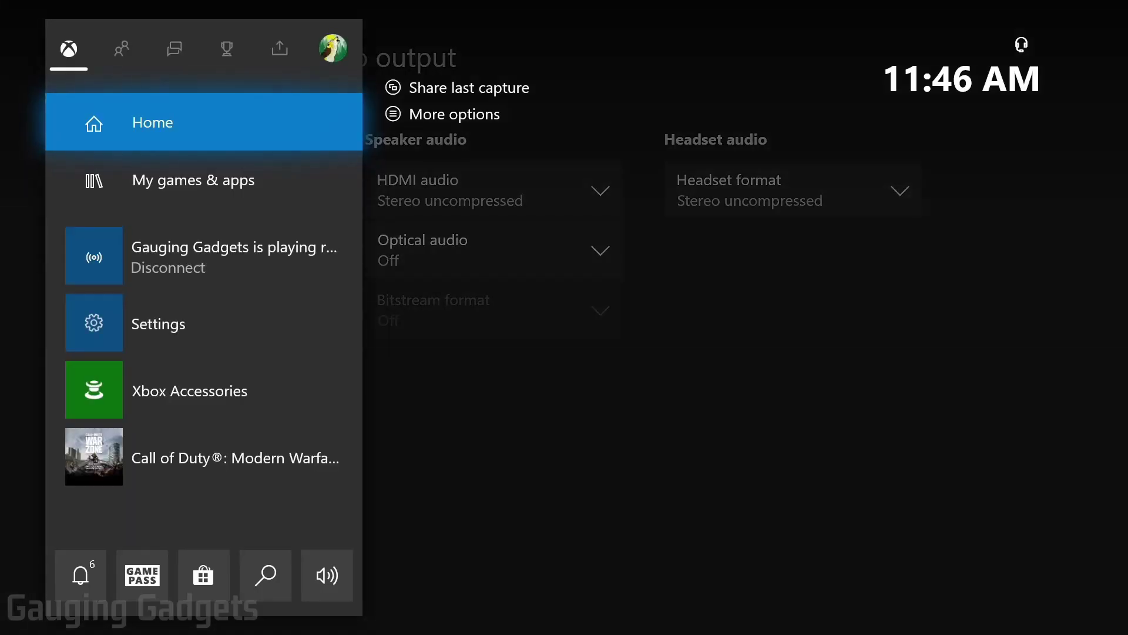
key(Down)
key(Down)
key(Down)
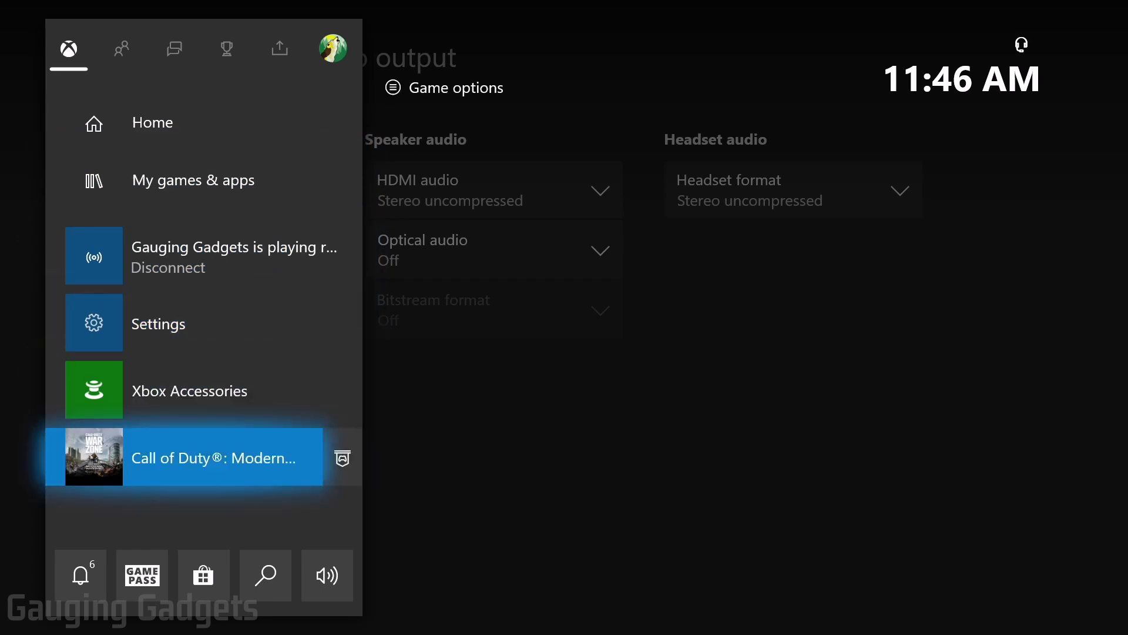
key(Right)
key(Right)
key(Right)
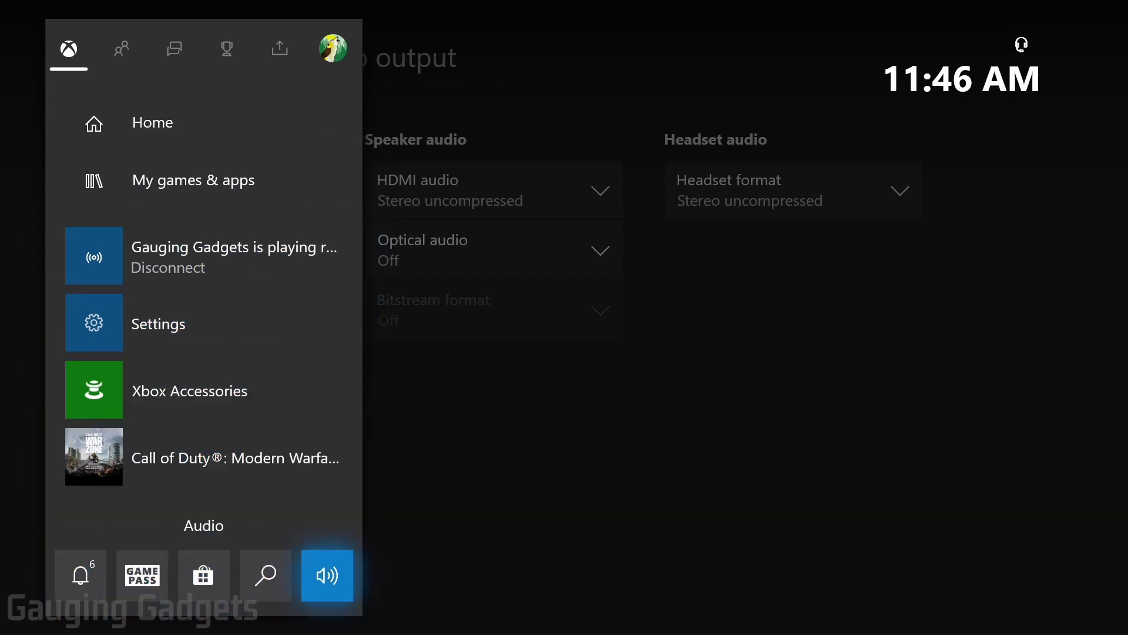
key(Return)
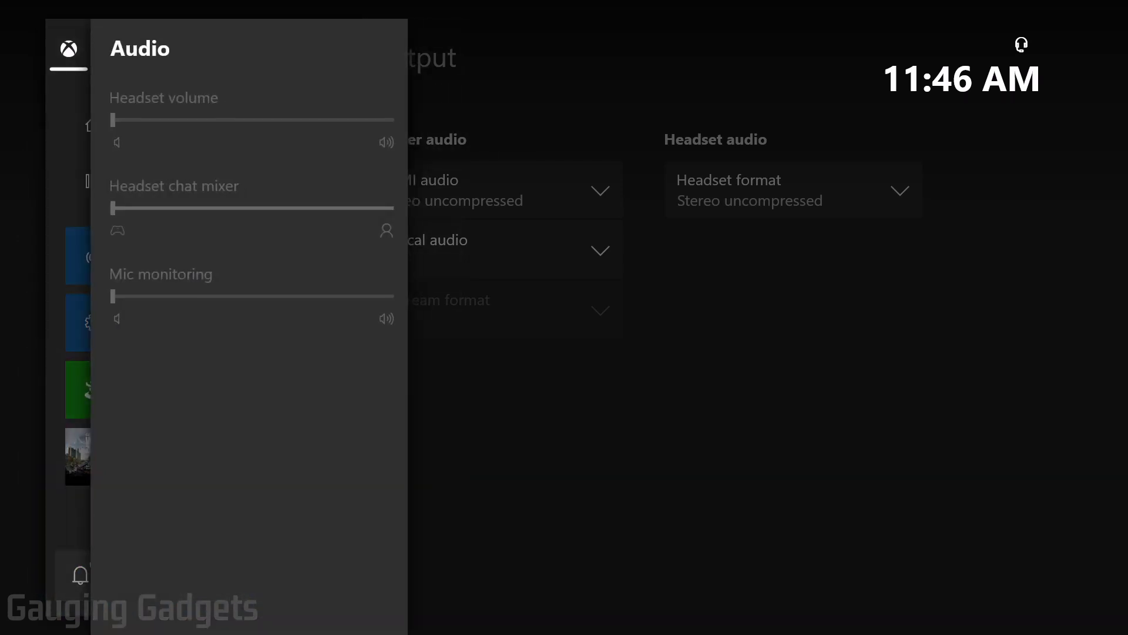